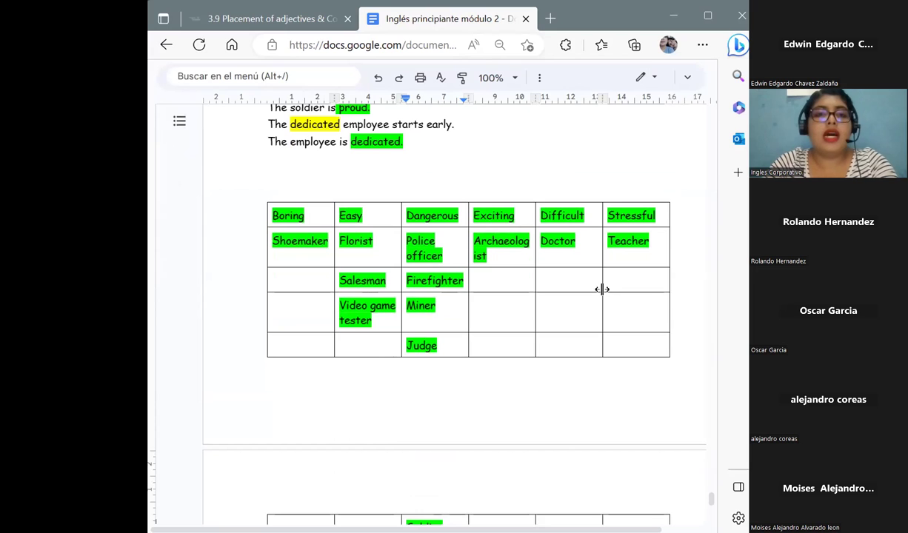
Add "Pilot" to the Exciting column of the jobs table, in the empty cell below Archaeologist
{"action": "left_click", "coordinate": [521, 280]}
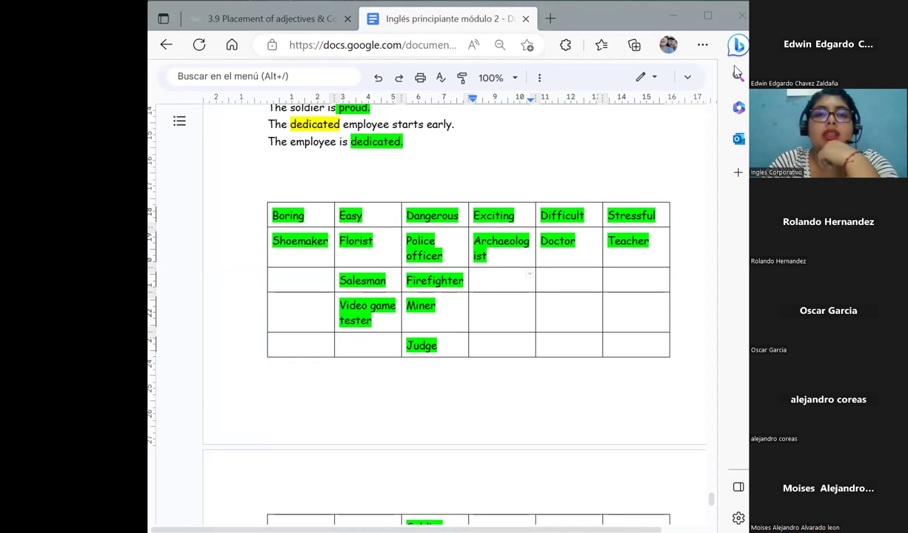
{"action": "left_click", "coordinate": [498, 288]}
{"action": "type", "text": "Pilot"}
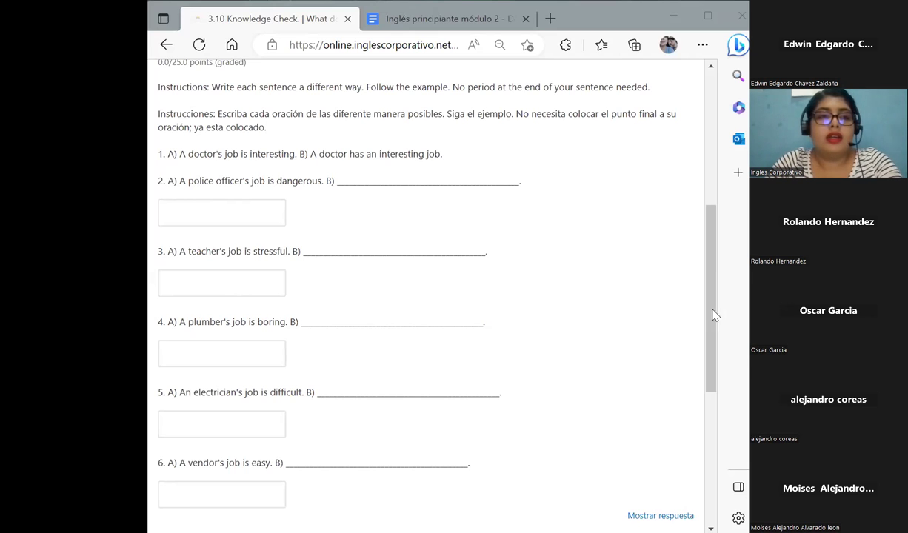
Examine the Knowledge Check instructions, the worked doctor example and the sentences that need rewriting
{"action": "scroll", "coordinate": [710, 304], "scroll_direction": "up", "scroll_amount": 1}
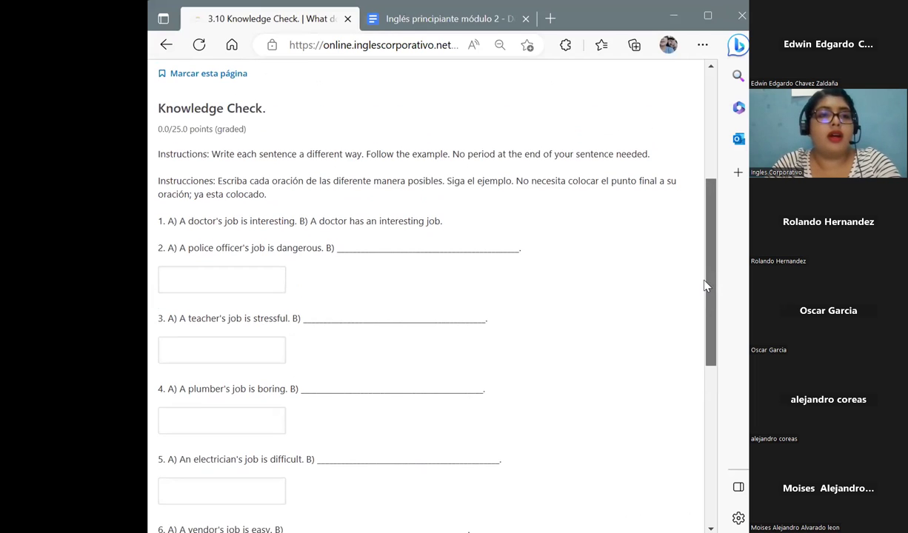
{"action": "scroll", "coordinate": [706, 295], "scroll_direction": "up", "scroll_amount": 1}
{"action": "scroll", "coordinate": [707, 299], "scroll_direction": "down", "scroll_amount": 1}
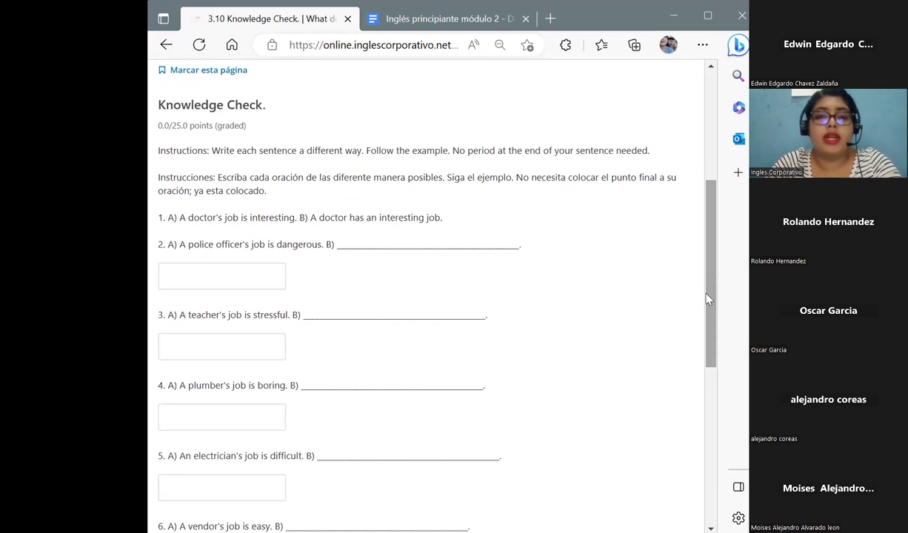
{"action": "left_click_drag", "start_coordinate": [707, 300], "coordinate": [710, 319]}
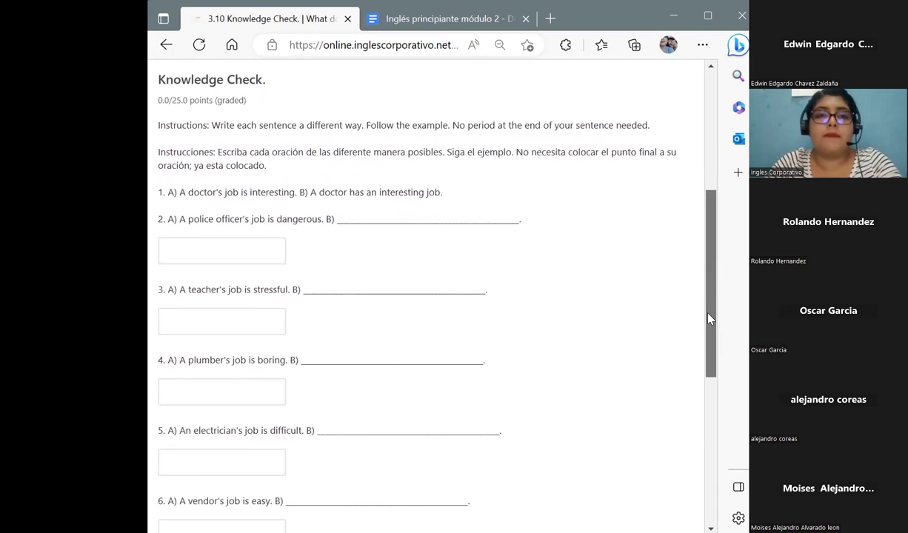
{"action": "scroll", "coordinate": [709, 319], "scroll_direction": "down", "scroll_amount": 1}
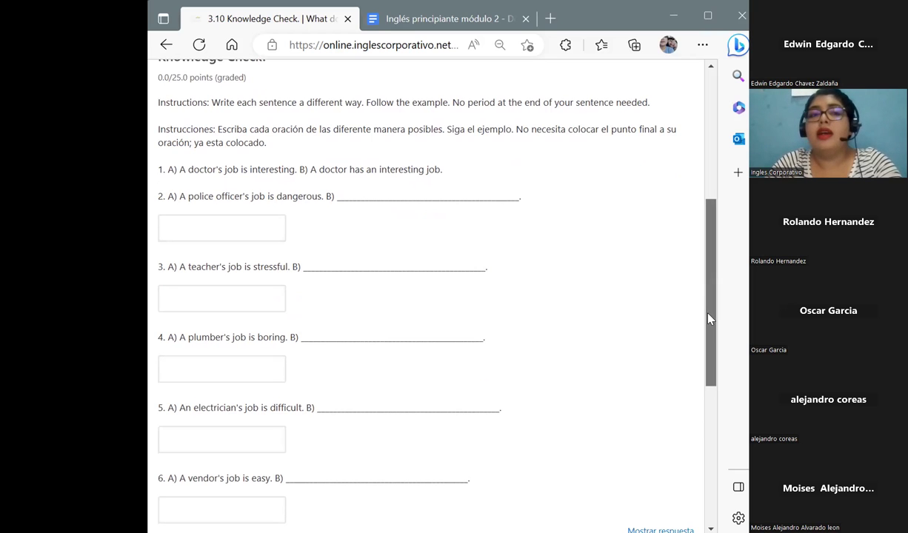
{"action": "scroll", "coordinate": [709, 320], "scroll_direction": "down", "scroll_amount": 1}
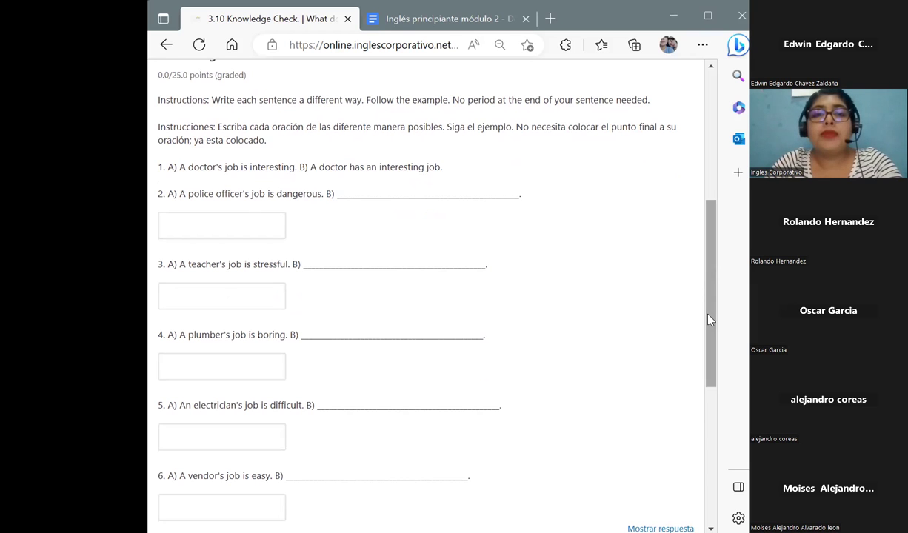
{"action": "left_click_drag", "start_coordinate": [710, 319], "coordinate": [712, 326]}
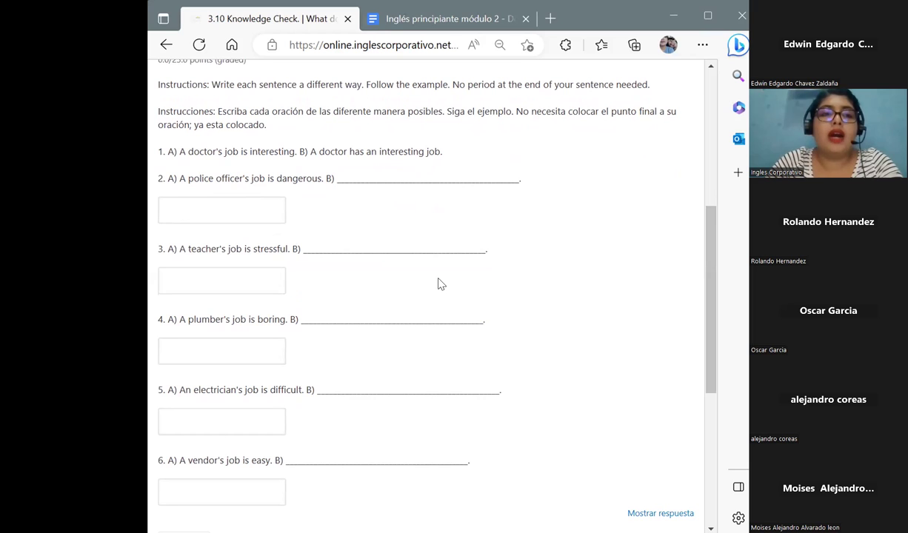
Answer question 2 of the Knowledge Check with "A police officer has a dangerous job", dismissing the saved suggestion
{"action": "left_click", "coordinate": [266, 207]}
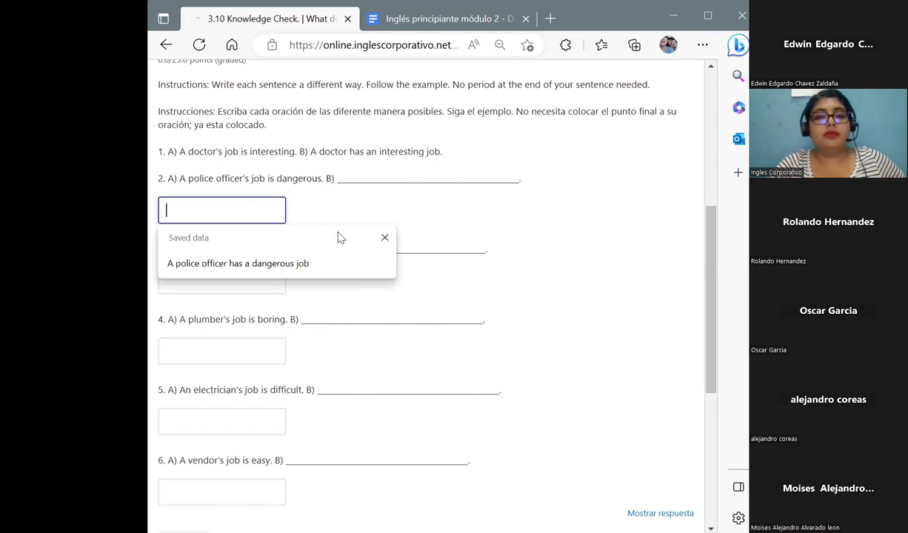
{"action": "left_click", "coordinate": [385, 237]}
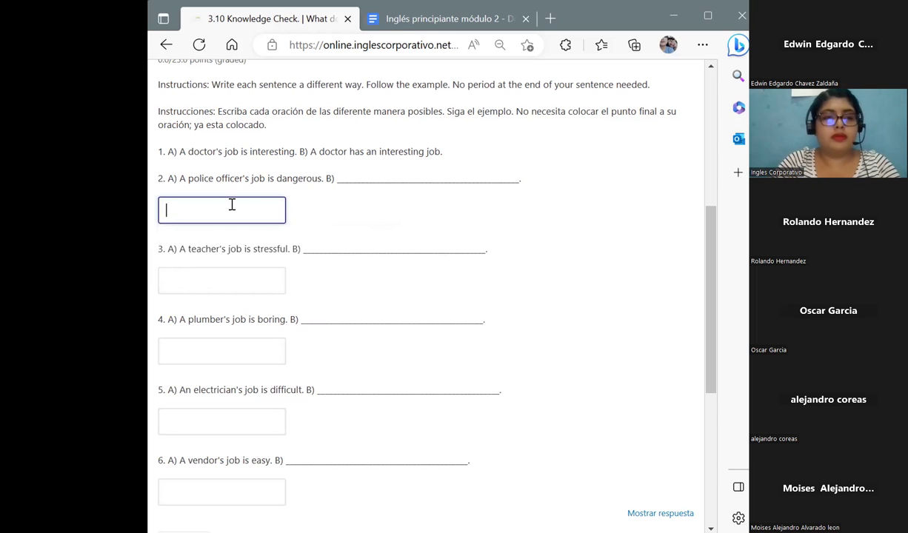
{"action": "type", "text": "A po"}
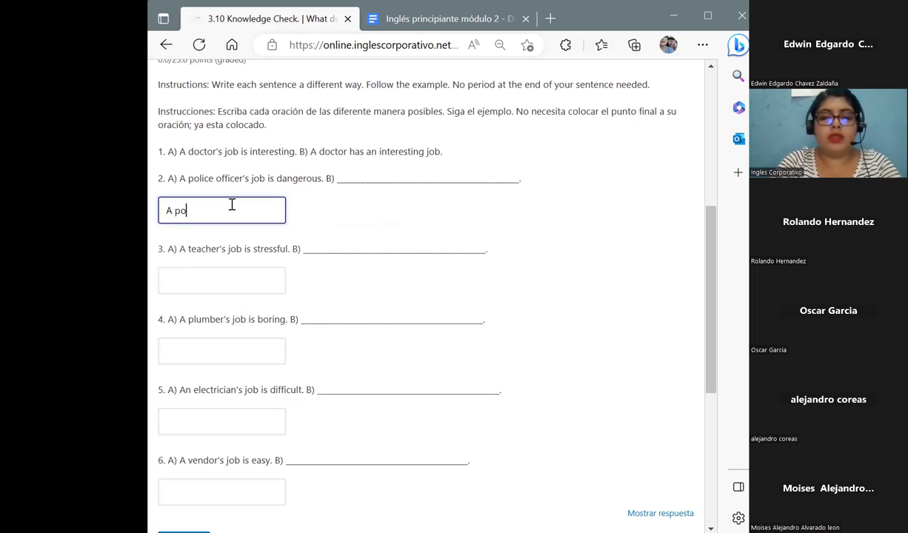
{"action": "type", "text": "lice office"}
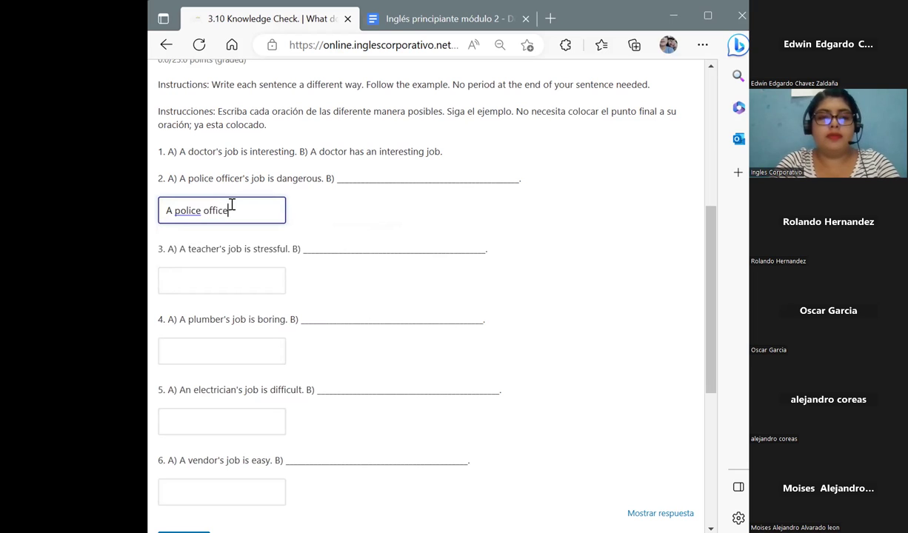
{"action": "type", "text": "r has a d"}
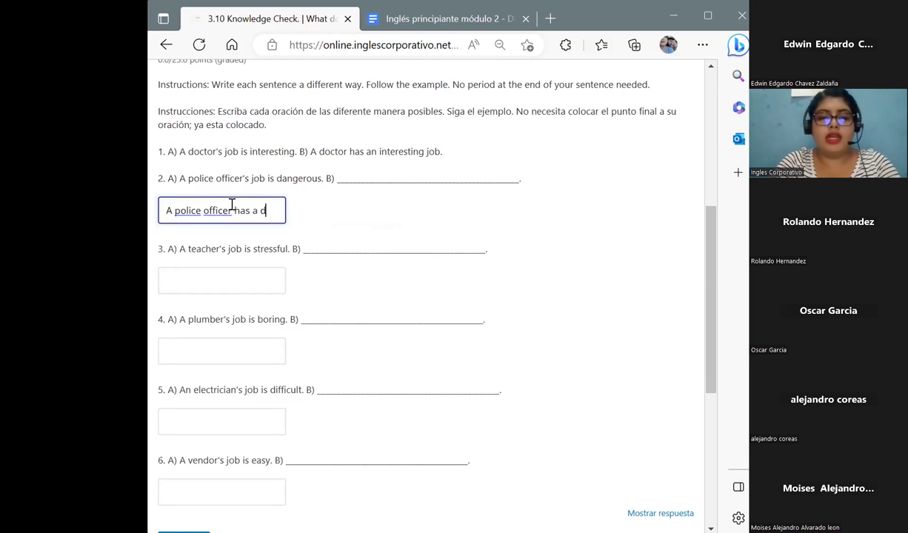
{"action": "type", "text": "angerous job"}
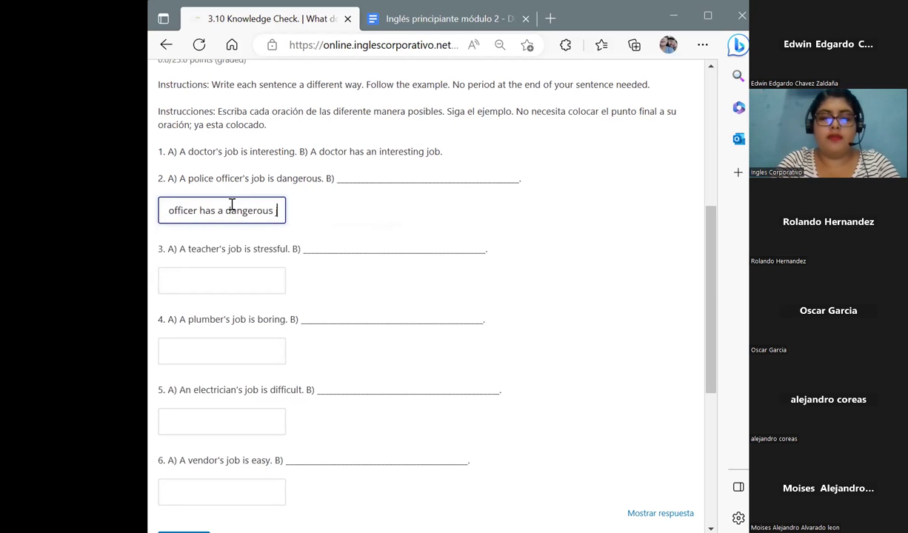
Answer question 3 with "A teacher has a stressful job", dismissing the saved suggestion
{"action": "left_click", "coordinate": [235, 281]}
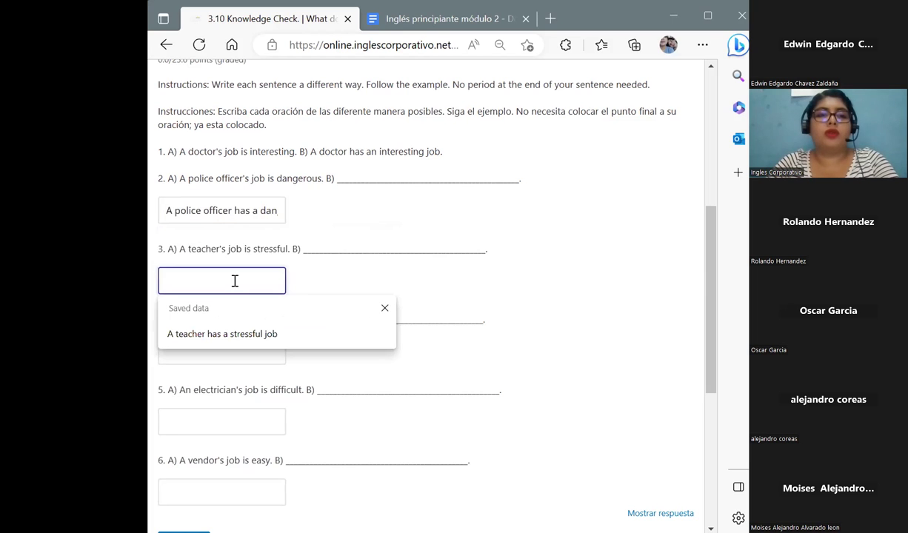
{"action": "left_click", "coordinate": [381, 310]}
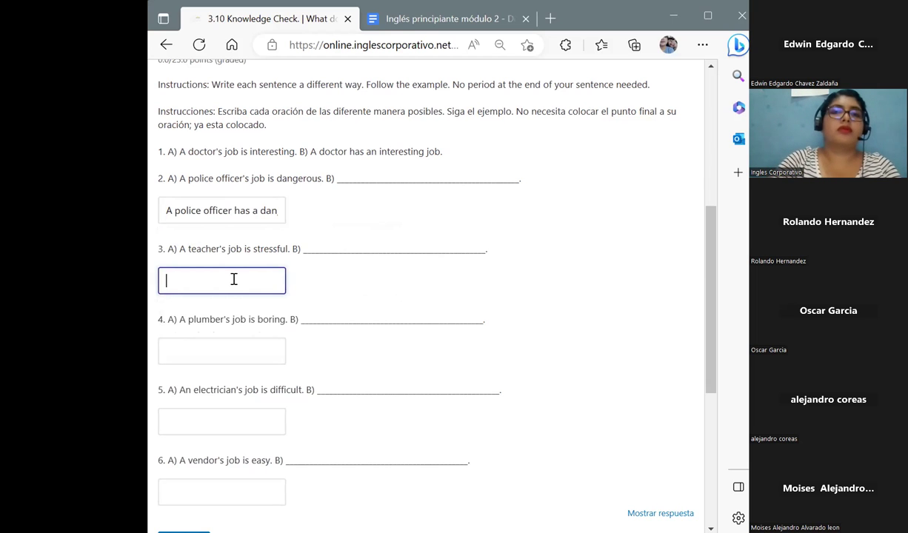
{"action": "type", "text": "A tea"}
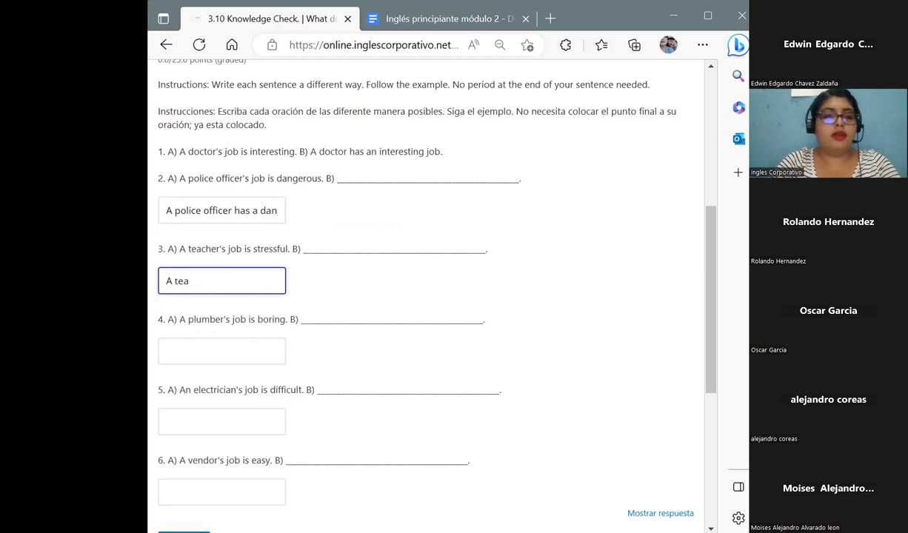
{"action": "type", "text": "cher a"}
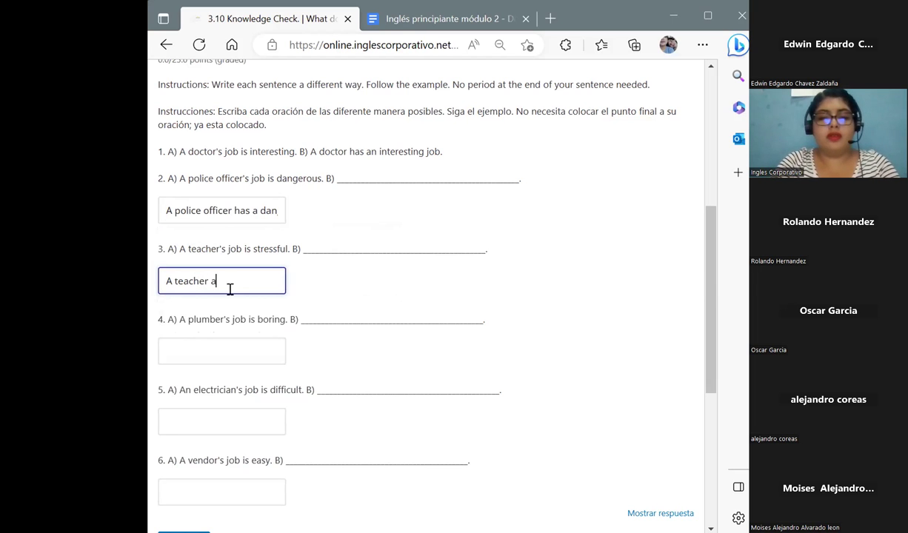
{"action": "key", "text": "BackSpace"}
{"action": "type", "text": "ha"}
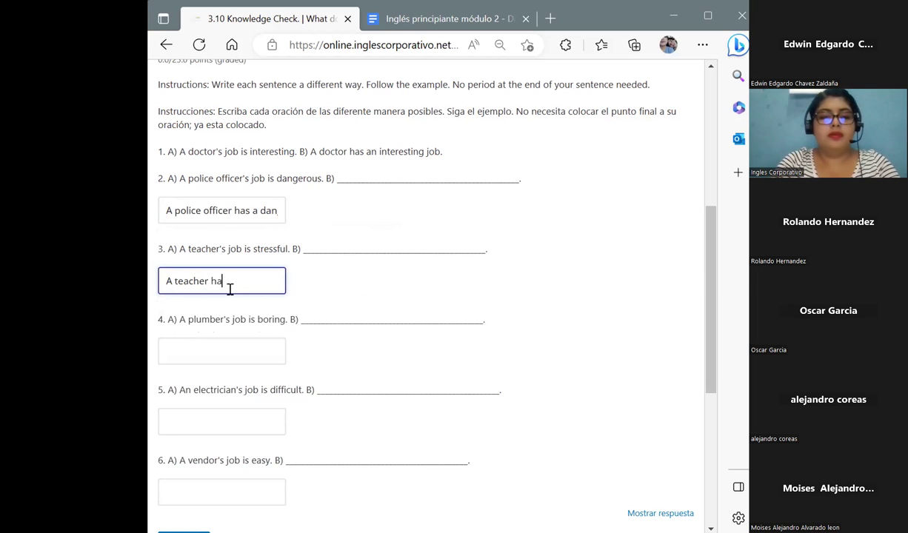
{"action": "type", "text": "s a stre"}
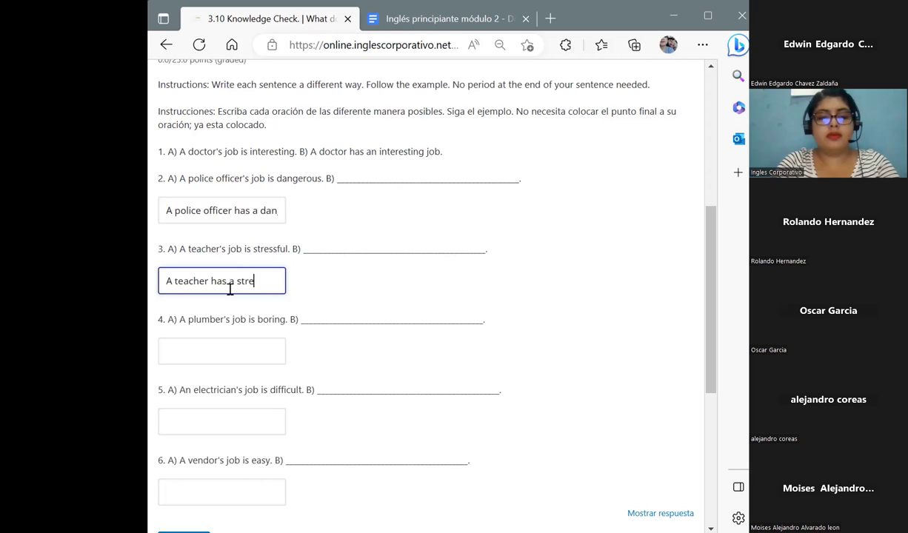
{"action": "type", "text": "ssful job"}
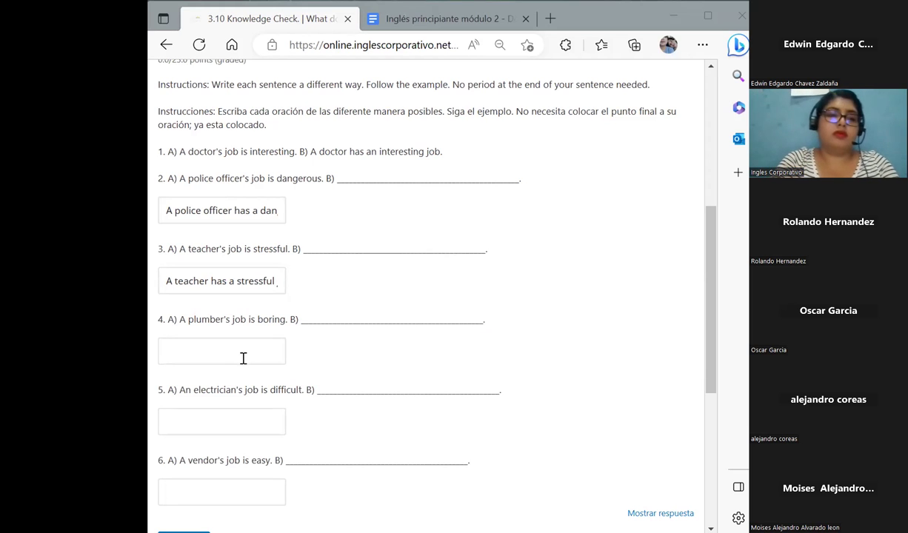
Answer question 4 with "A plumber has a boring job"
{"action": "left_click", "coordinate": [242, 359]}
{"action": "type", "text": "A pu"}
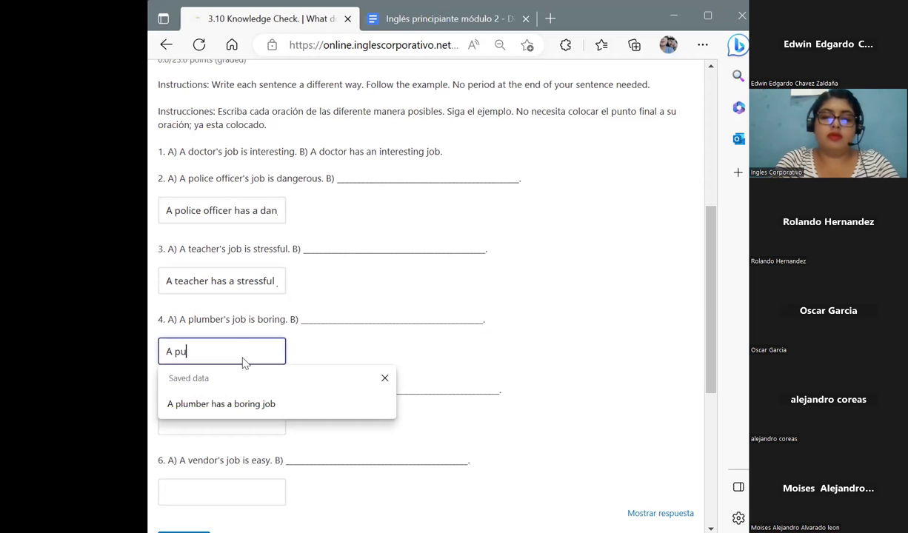
{"action": "key", "text": "BackSpace"}
{"action": "type", "text": "lumber"}
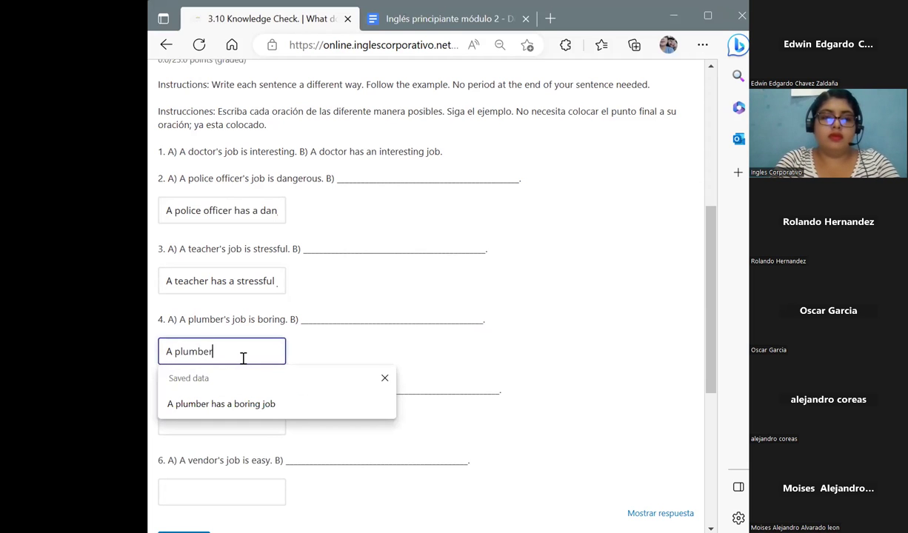
{"action": "type", "text": " has a bo"}
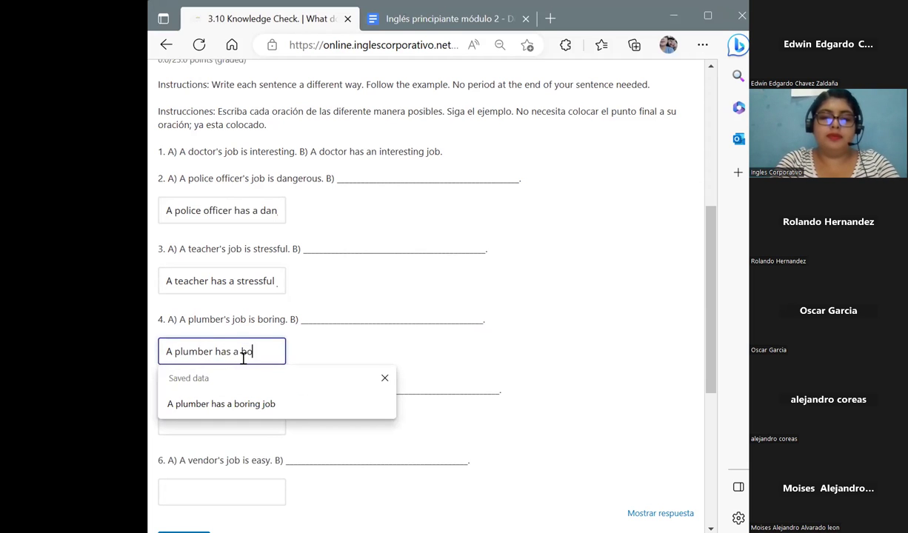
{"action": "type", "text": "ring job"}
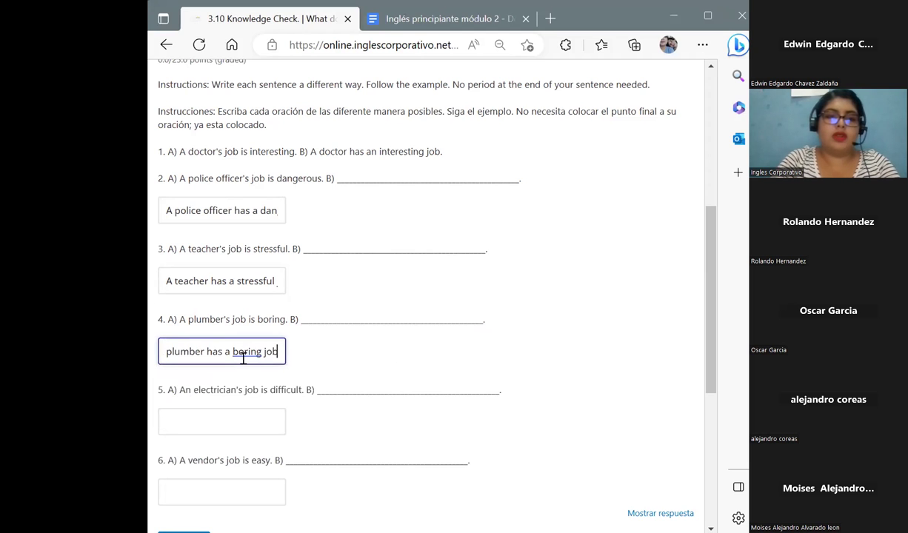
Answer question 5 with "An electrician has a difficult job", dismissing the saved suggestion
{"action": "left_click", "coordinate": [253, 412]}
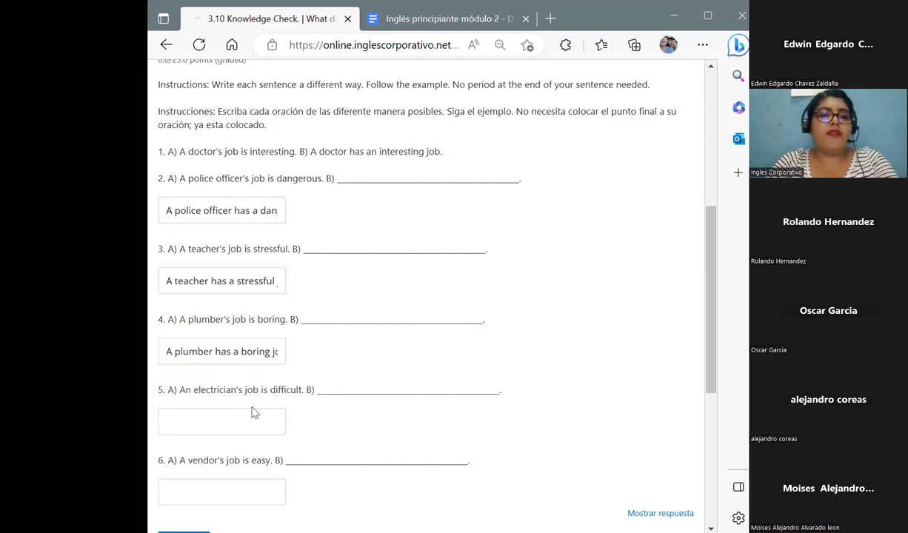
{"action": "left_click", "coordinate": [246, 419]}
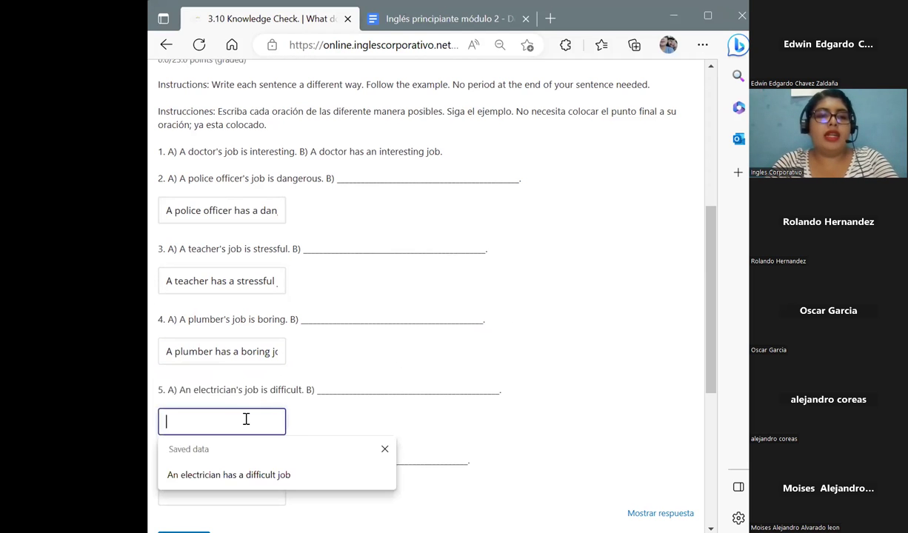
{"action": "left_click", "coordinate": [384, 449]}
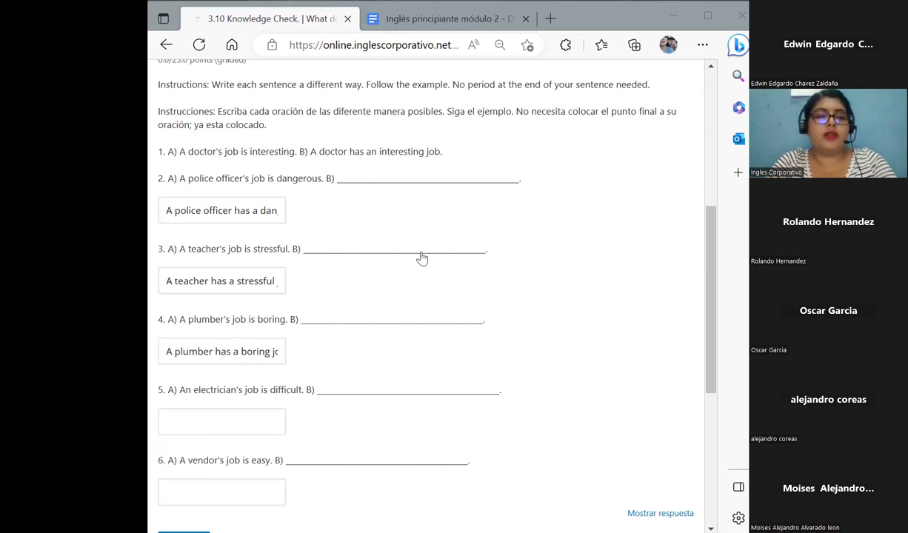
{"action": "left_click", "coordinate": [241, 424]}
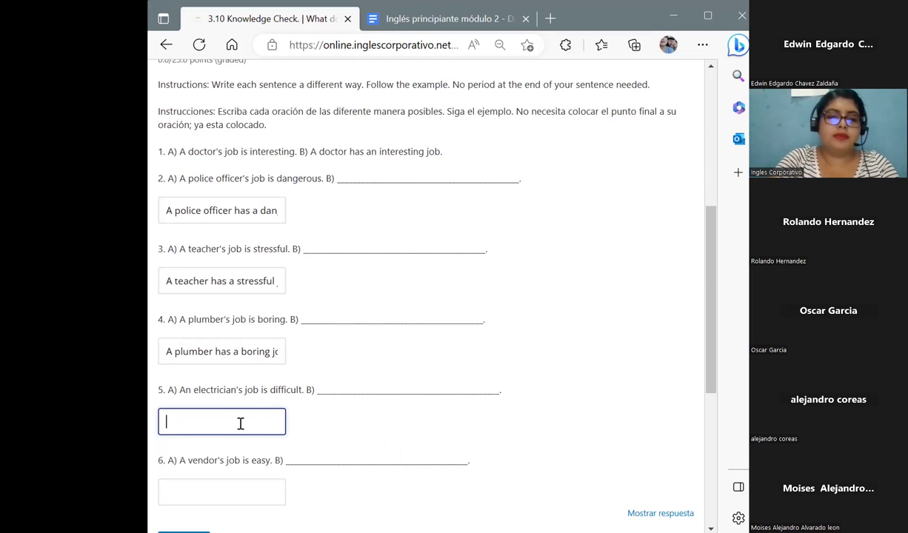
{"action": "type", "text": "An electr"}
{"action": "type", "text": "ic"}
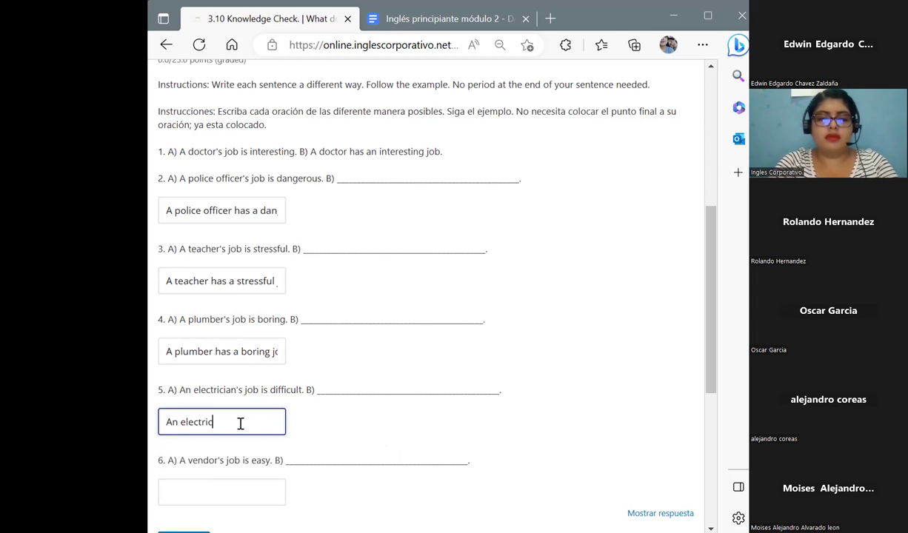
{"action": "type", "text": "ian has a difficult job"}
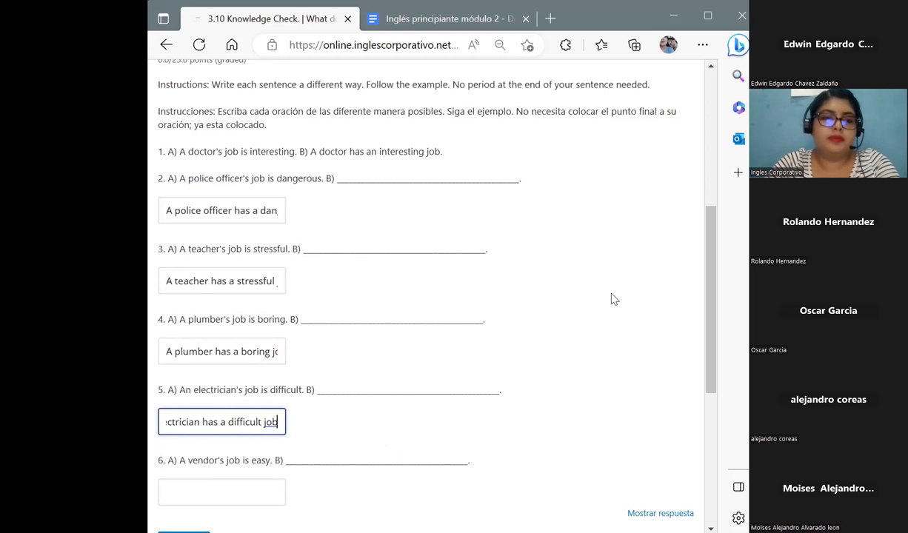
Answer question 6 with "A vendor has an easy job"
{"action": "left_click", "coordinate": [227, 485]}
{"action": "type", "text": "A vendo"}
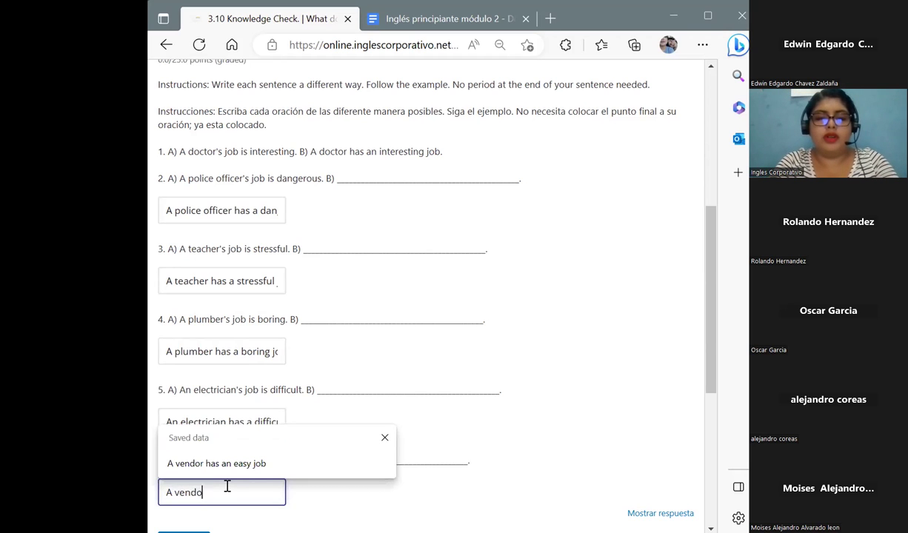
{"action": "type", "text": "r has an "}
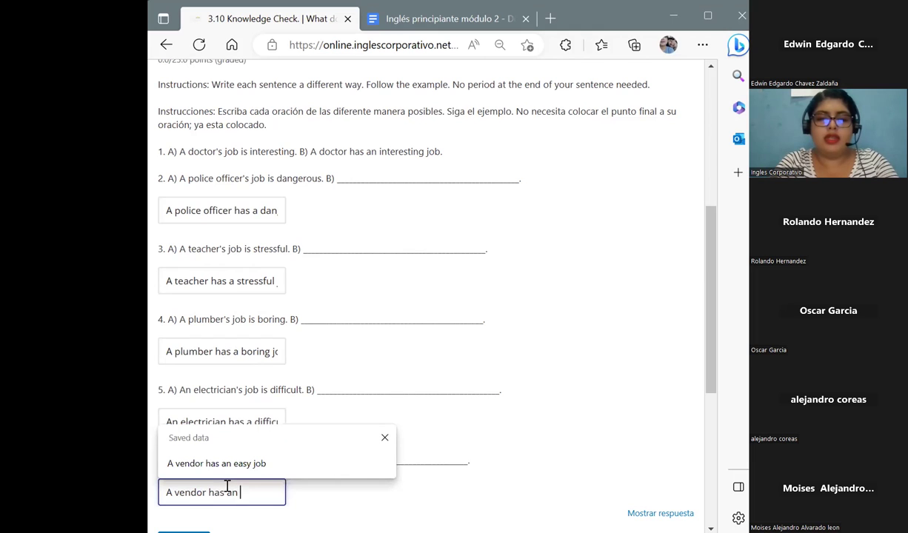
{"action": "type", "text": "easy job"}
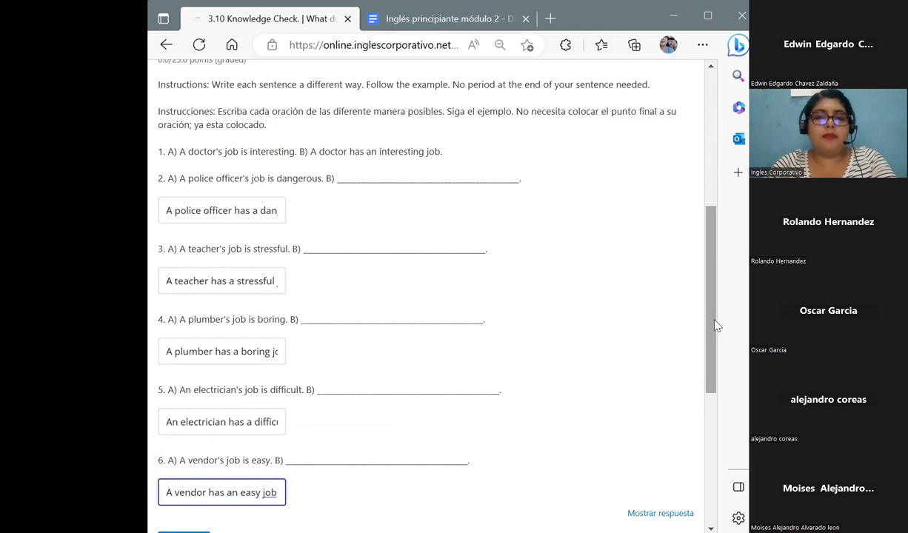
Submit the completed Knowledge Check answers for grading and review the marked exercise
{"action": "scroll", "coordinate": [716, 328], "scroll_direction": "down", "scroll_amount": 1}
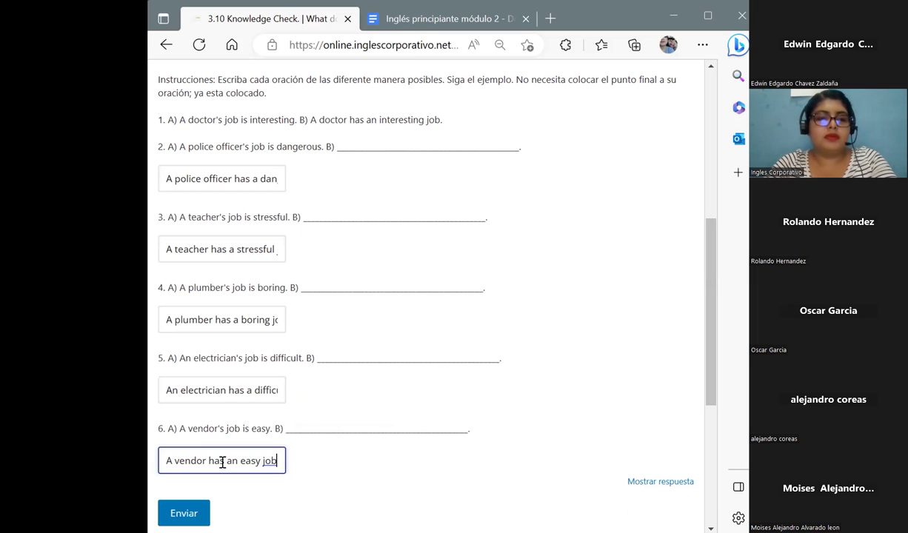
{"action": "left_click", "coordinate": [176, 513]}
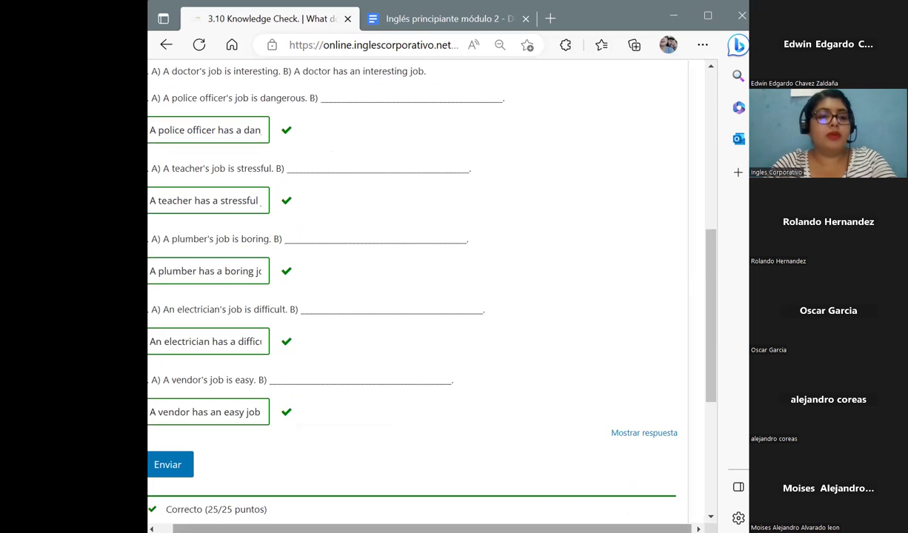
{"action": "scroll", "coordinate": [466, 345], "scroll_direction": "left", "scroll_amount": 1}
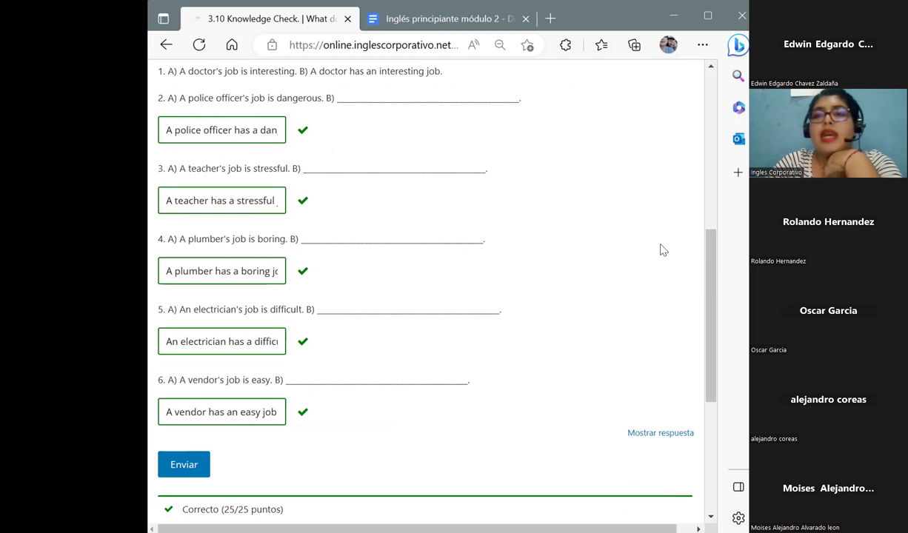
{"action": "left_click_drag", "start_coordinate": [708, 285], "coordinate": [695, 179]}
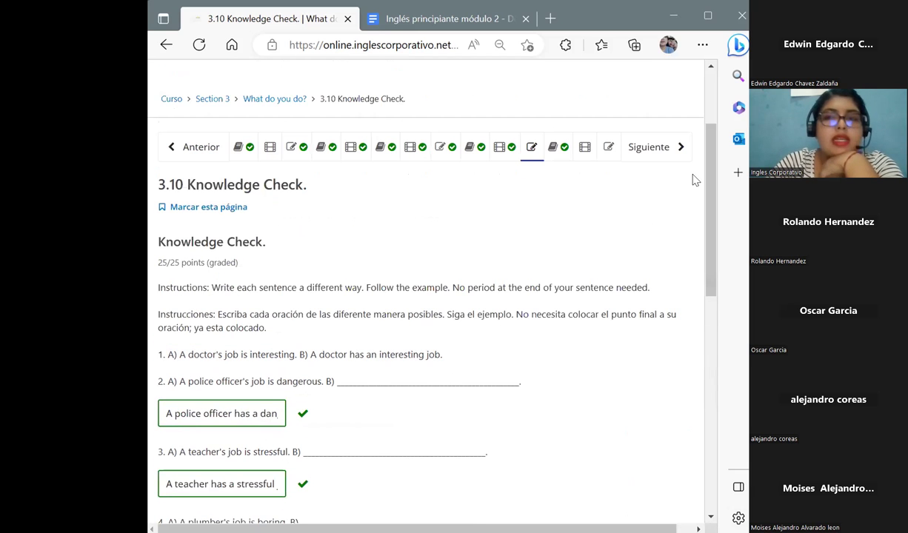
{"action": "scroll", "coordinate": [709, 194], "scroll_direction": "up", "scroll_amount": 1}
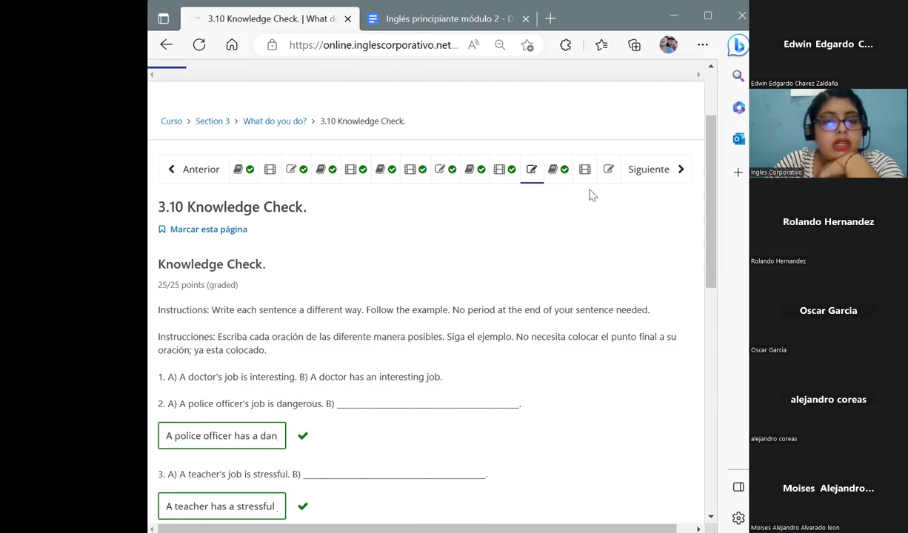